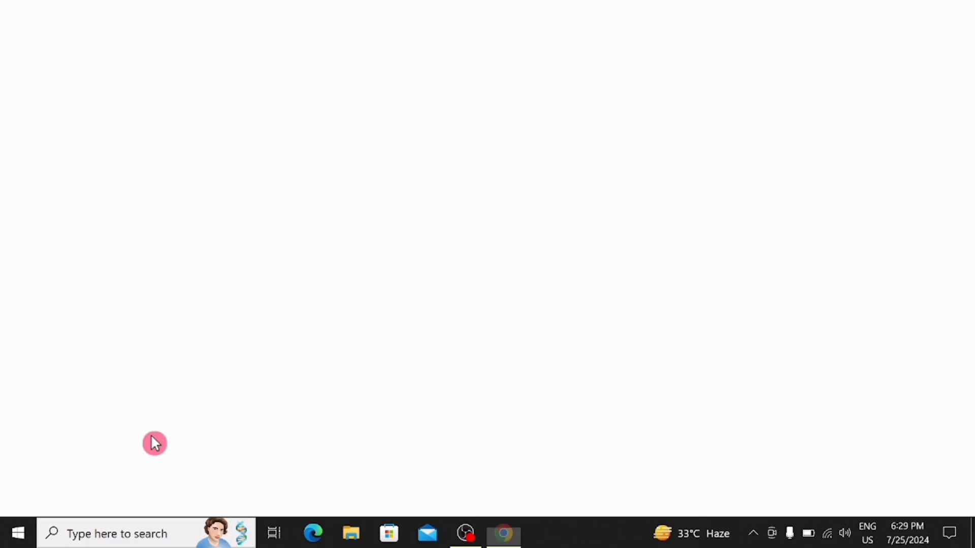
- Search Google for INCOME TAX DEPARTMENT and open the department's home page at its lower Quick Links
{"action": "type", "text": "INCOME TAX DEPARTMENT"}
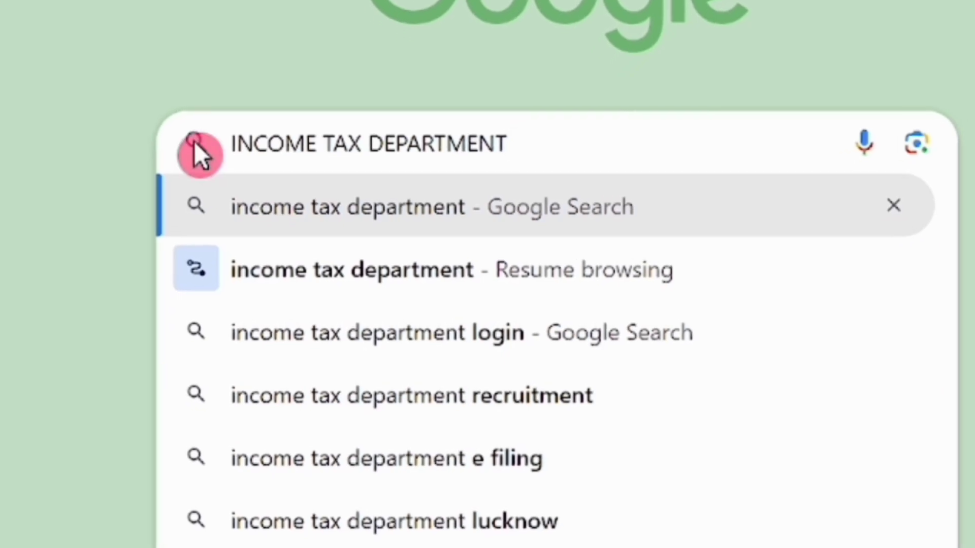
{"action": "key", "text": "Return"}
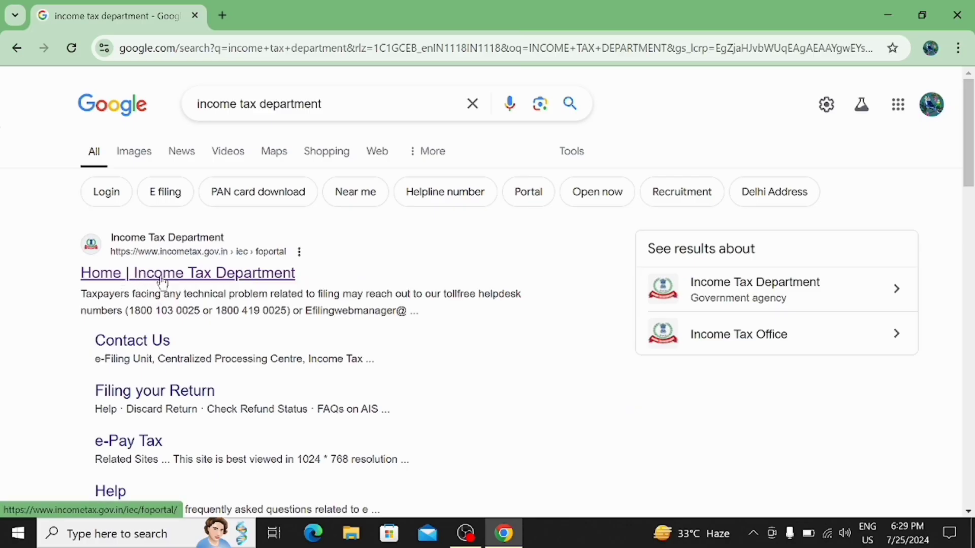
{"action": "left_click", "coordinate": [150, 277]}
{"action": "scroll", "coordinate": [189, 289], "scroll_direction": "down", "scroll_amount": 3}
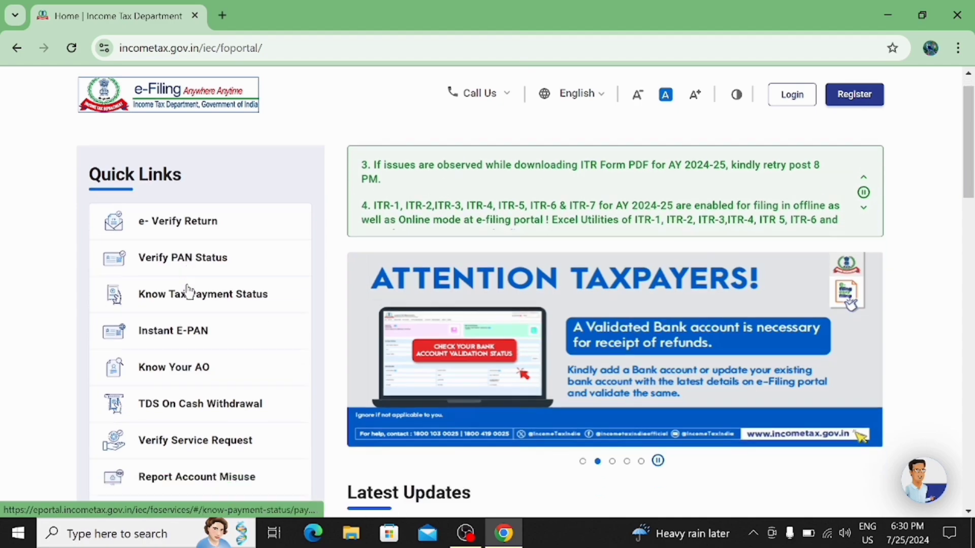
{"action": "scroll", "coordinate": [189, 292], "scroll_direction": "down", "scroll_amount": 5}
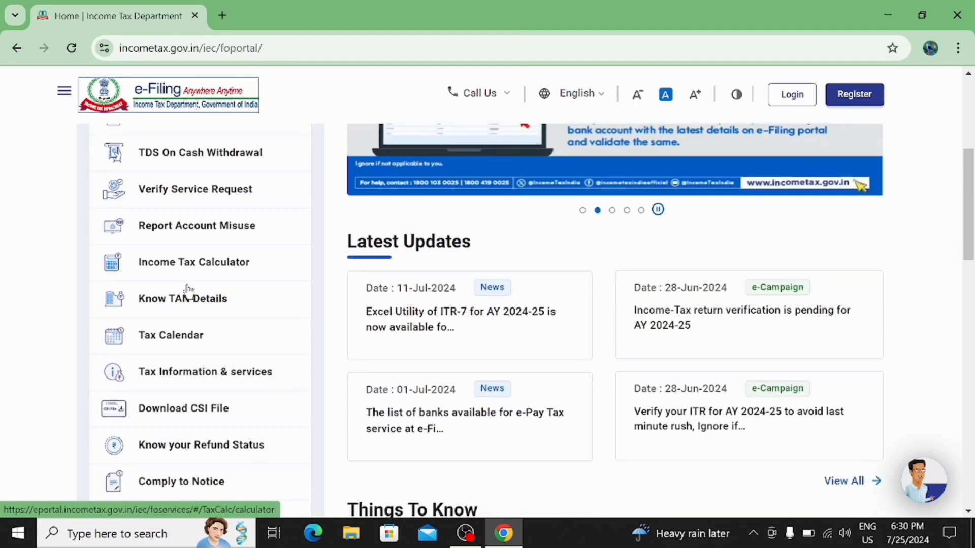
{"action": "scroll", "coordinate": [189, 290], "scroll_direction": "down", "scroll_amount": 4}
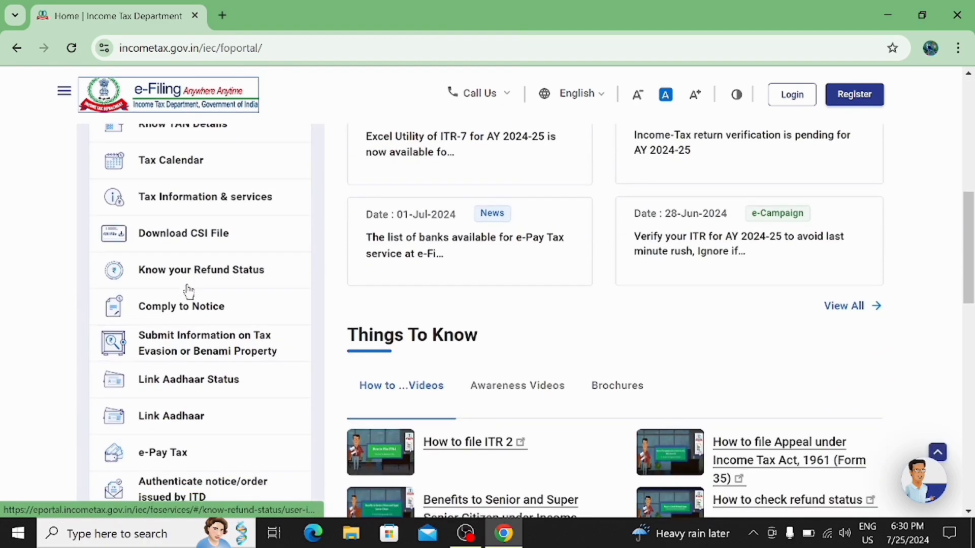
{"action": "scroll", "coordinate": [188, 288], "scroll_direction": "down", "scroll_amount": 1}
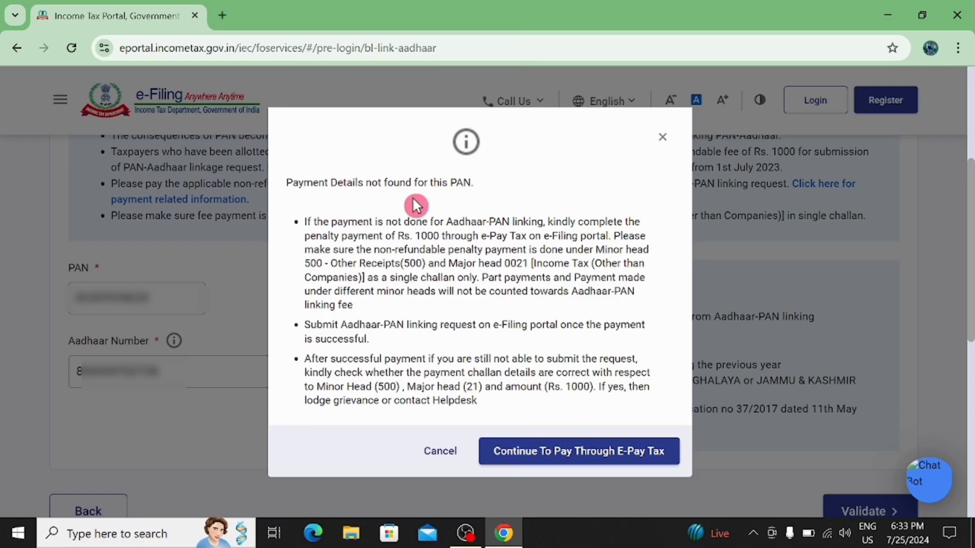
- Continue to pay through e-Pay Tax and open the PAN / TAN field for entry
{"action": "left_click", "coordinate": [569, 458]}
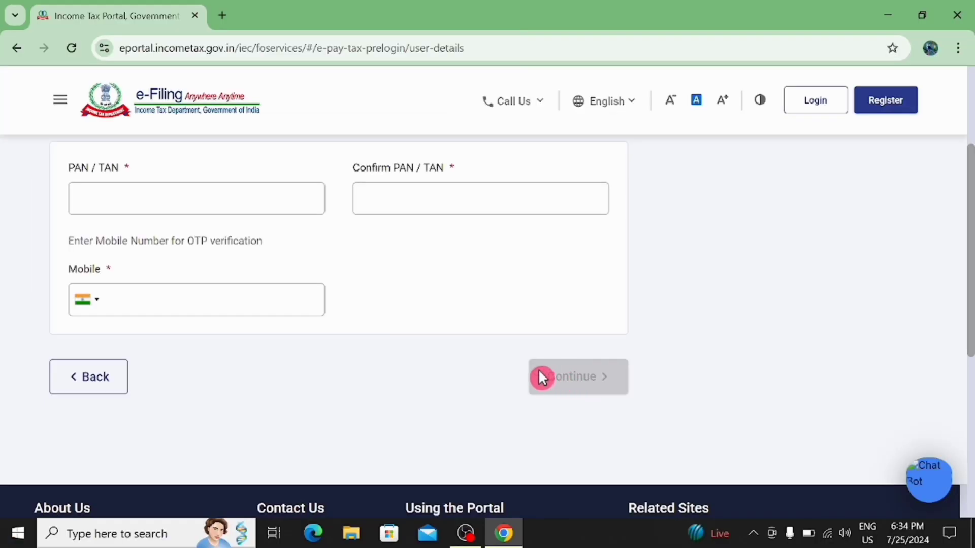
{"action": "left_click", "coordinate": [152, 198]}
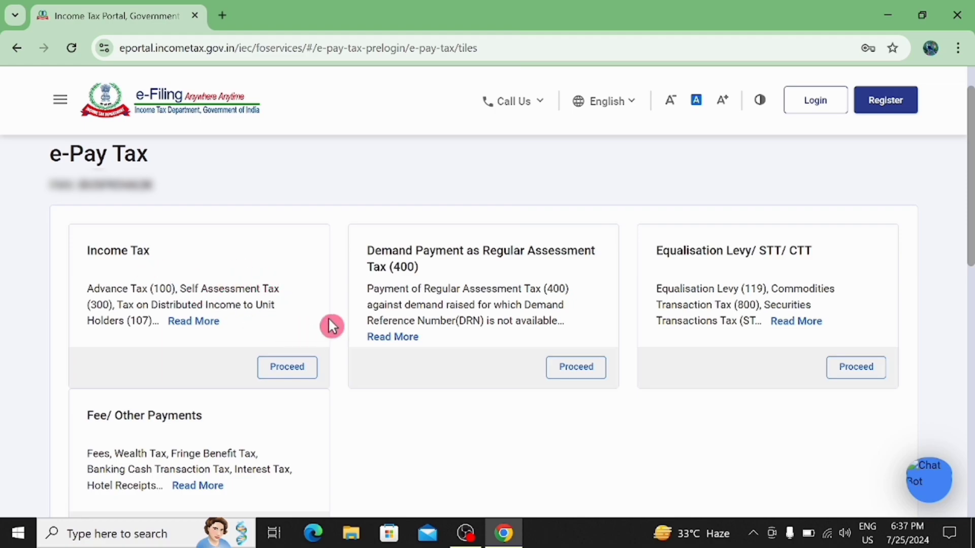
- Proceed with the Income Tax payment category and set the assessment year to 2025-26
{"action": "left_click", "coordinate": [280, 375]}
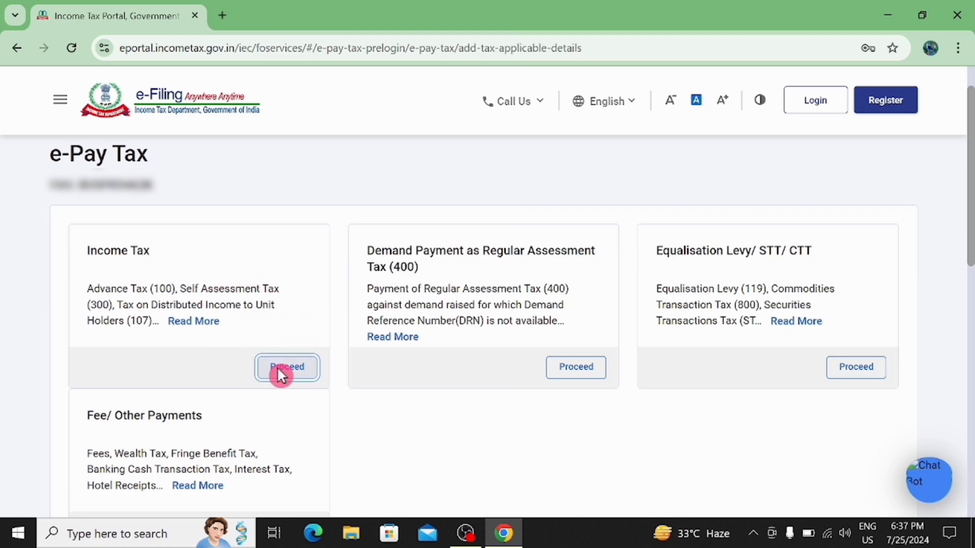
{"action": "scroll", "coordinate": [168, 280], "scroll_direction": "down", "scroll_amount": 3}
{"action": "triple_click", "coordinate": [168, 280]}
{"action": "left_click", "coordinate": [113, 300]}
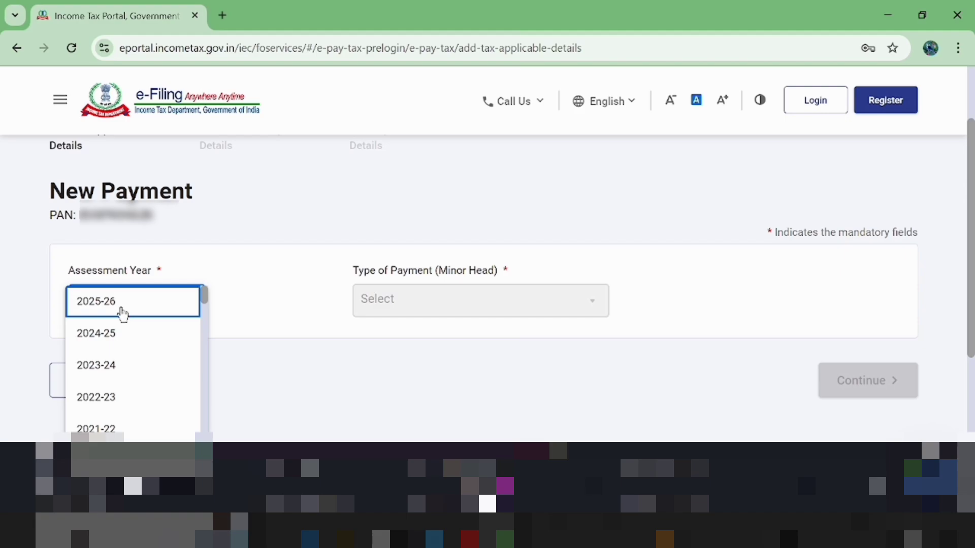
{"action": "left_click", "coordinate": [123, 314]}
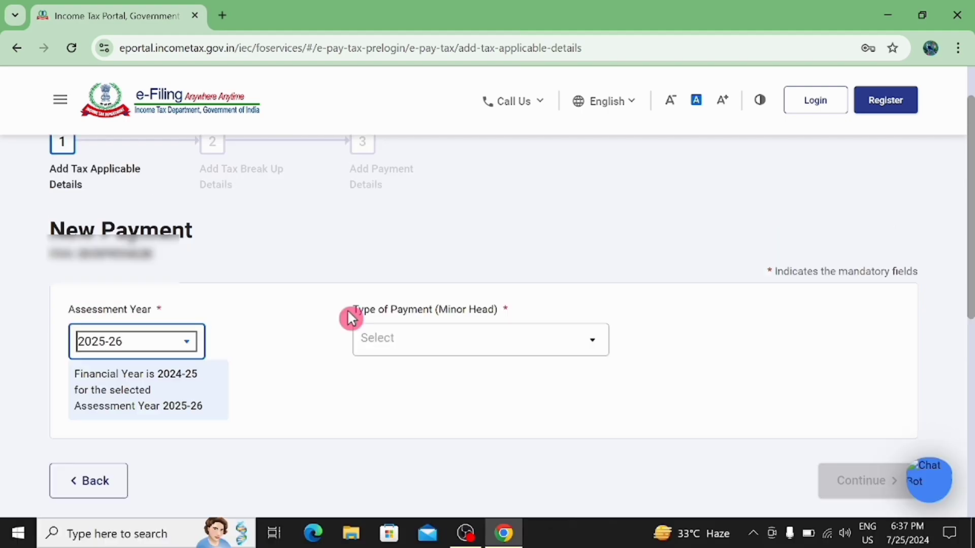
- Choose Other Receipts (500) with the sub-type Fee for delay in linking PAN with Aadhaar, and continue past the tax break-up
{"action": "left_click_drag", "start_coordinate": [352, 311], "coordinate": [529, 312]}
{"action": "left_click", "coordinate": [445, 340]}
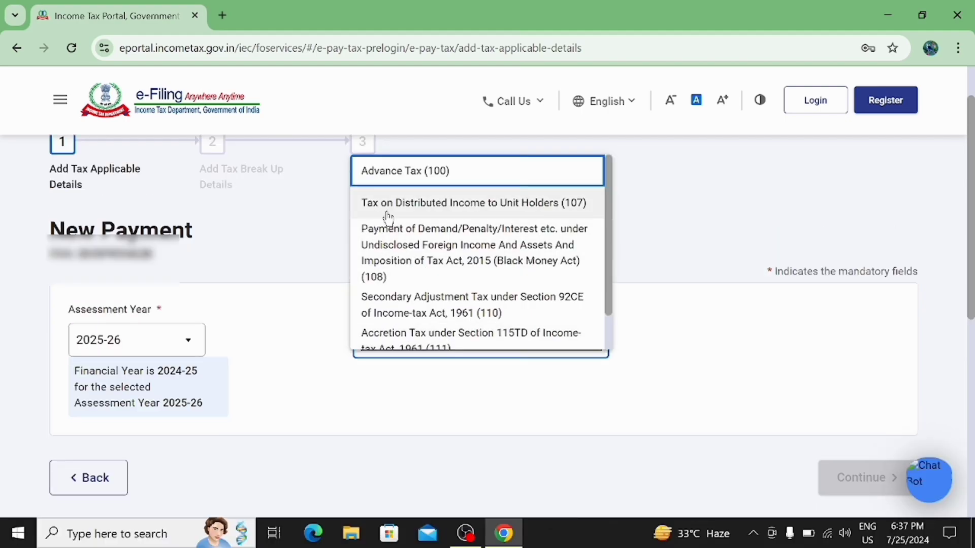
{"action": "scroll", "coordinate": [482, 289], "scroll_direction": "down", "scroll_amount": 2}
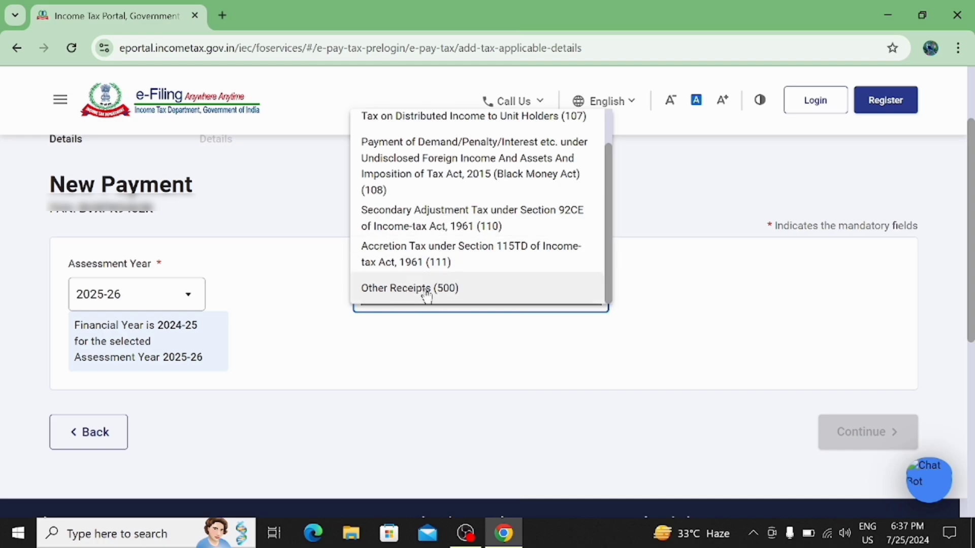
{"action": "left_click", "coordinate": [407, 289]}
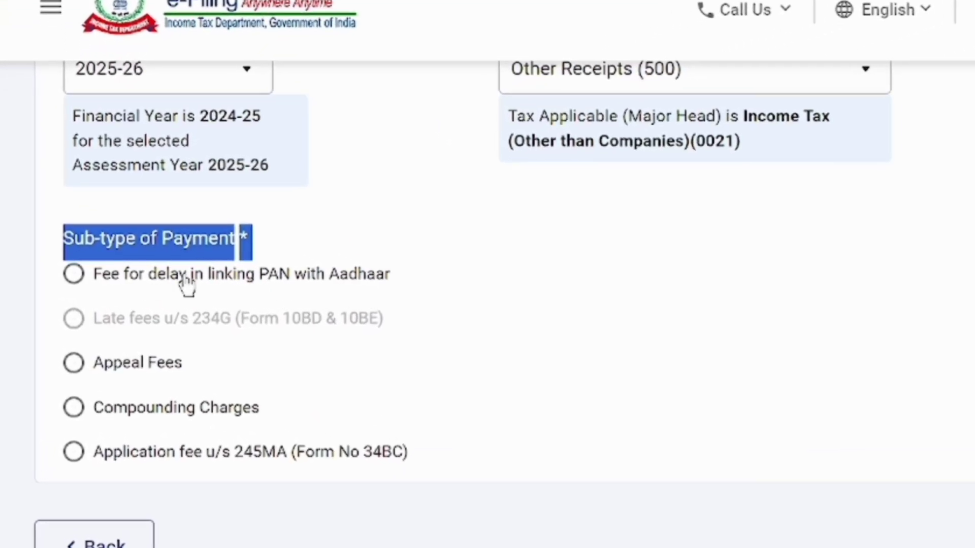
{"action": "left_click", "coordinate": [75, 275]}
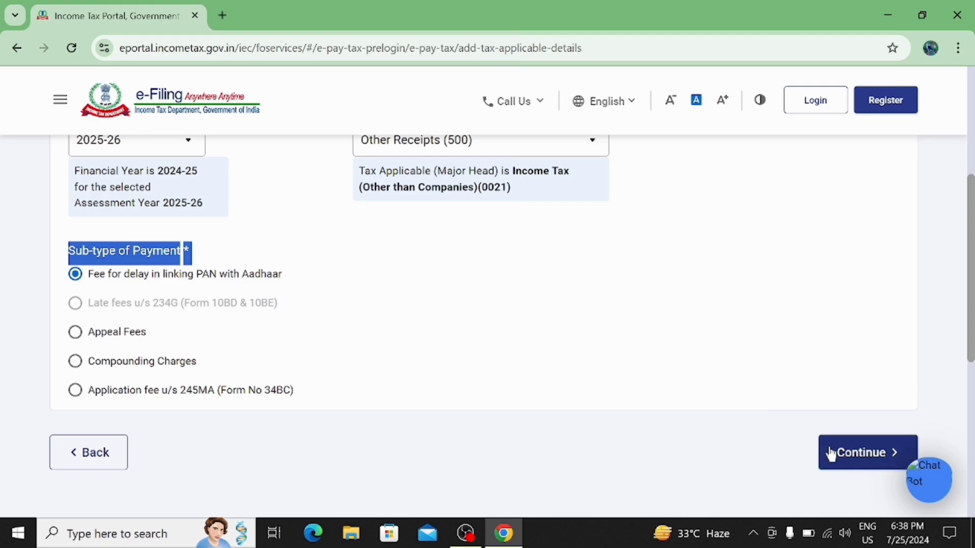
{"action": "left_click", "coordinate": [817, 455]}
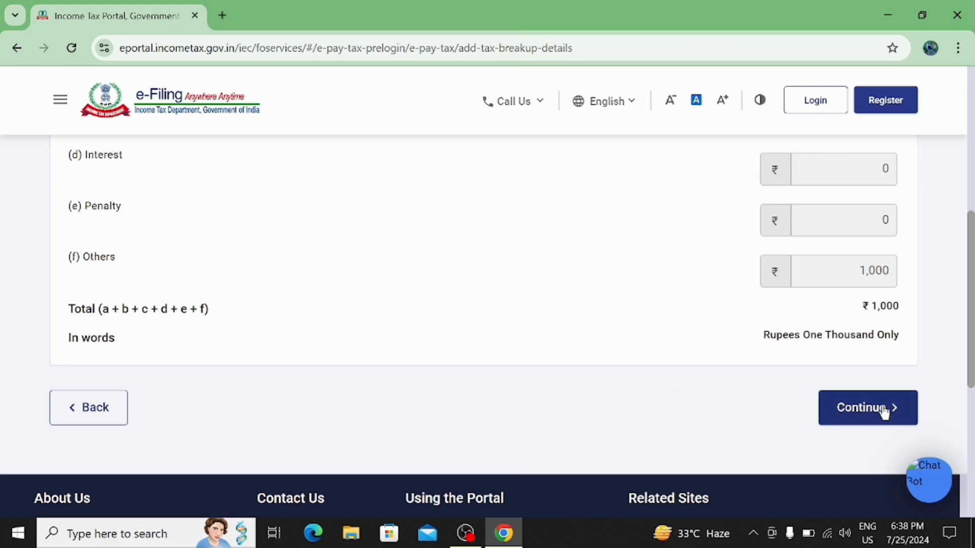
{"action": "left_click", "coordinate": [863, 413]}
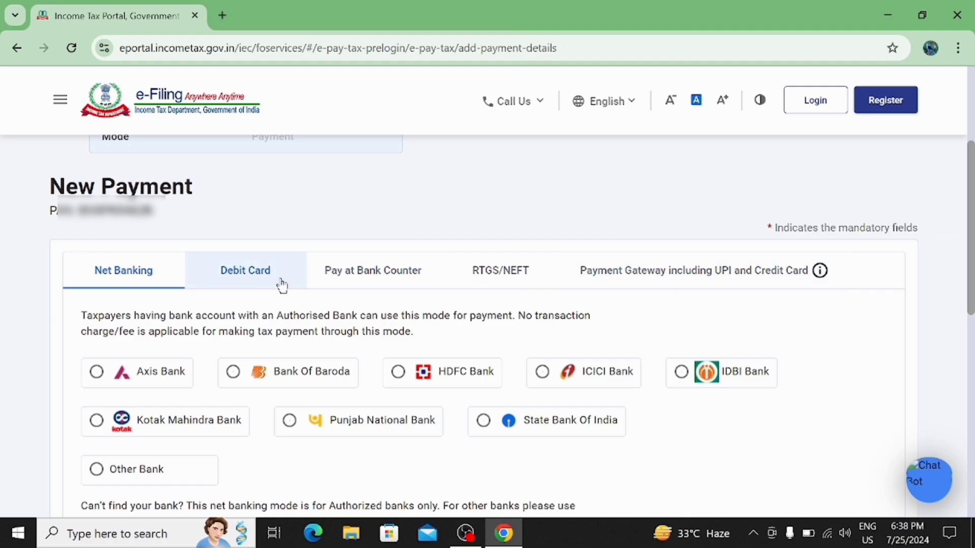
- Select debit card payment through Indian Bank and continue to the payment preview
{"action": "left_click", "coordinate": [256, 284]}
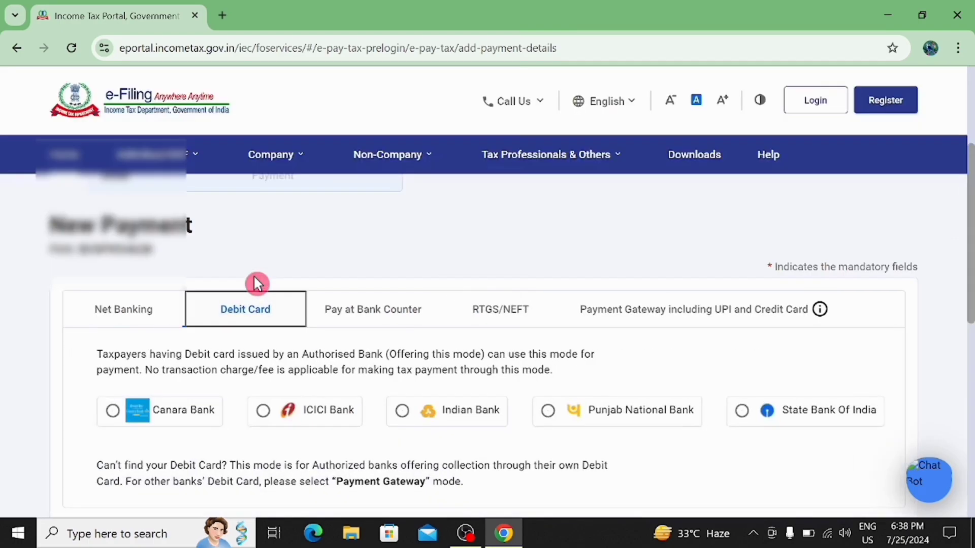
{"action": "scroll", "coordinate": [393, 338], "scroll_direction": "down", "scroll_amount": 3}
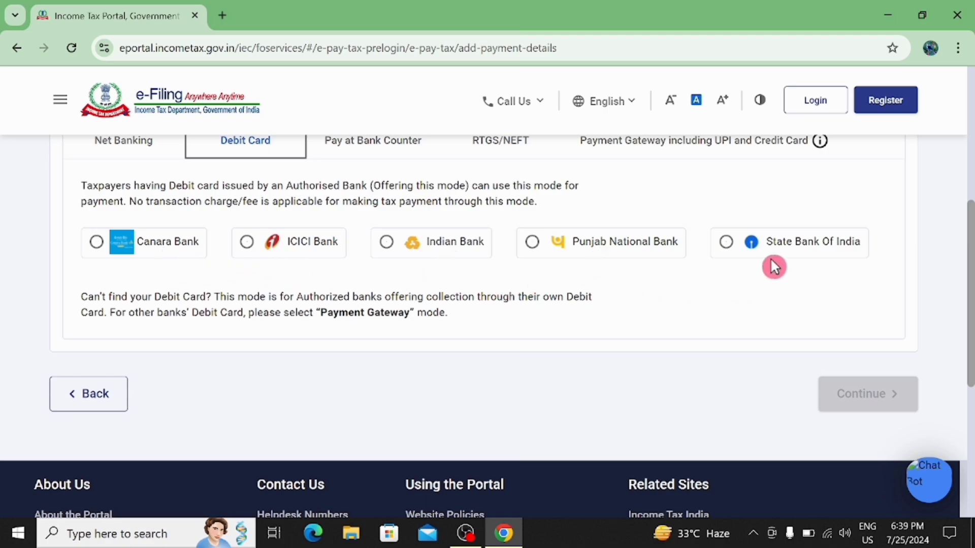
{"action": "left_click", "coordinate": [387, 243]}
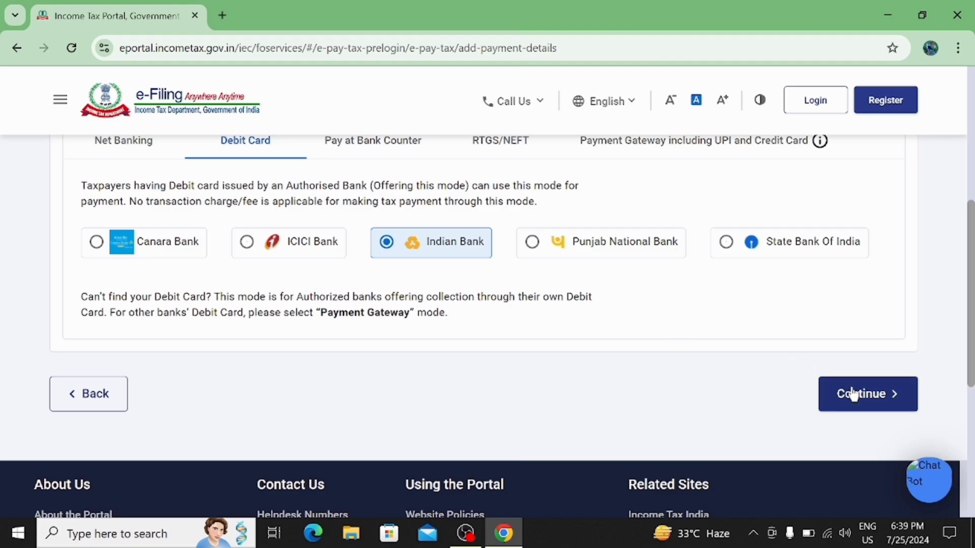
{"action": "left_click", "coordinate": [877, 405]}
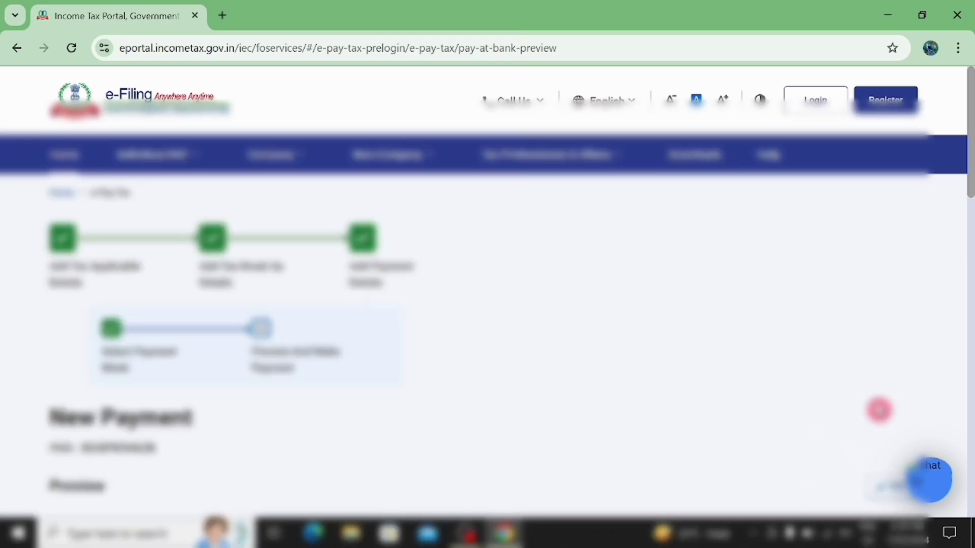
- Choose to pay now, agree to the terms and conditions, and submit the payment to the bank
{"action": "scroll", "coordinate": [746, 435], "scroll_direction": "down", "scroll_amount": 3}
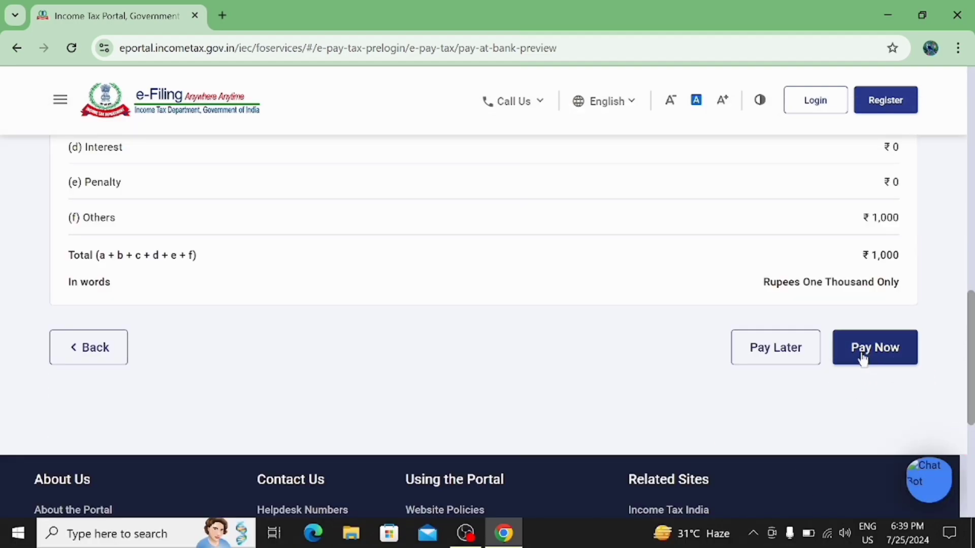
{"action": "left_click", "coordinate": [874, 348]}
{"action": "scroll", "coordinate": [516, 276], "scroll_direction": "down", "scroll_amount": 5}
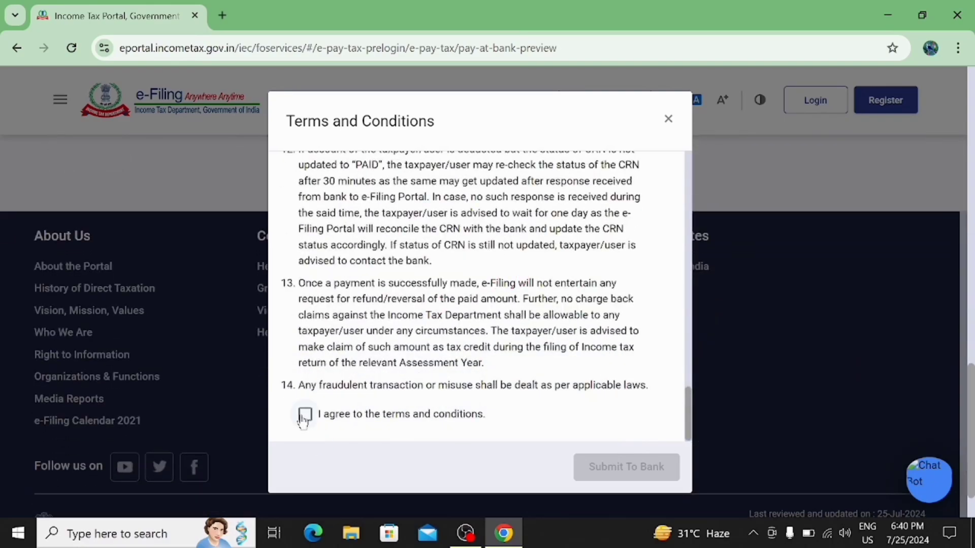
{"action": "left_click", "coordinate": [305, 416]}
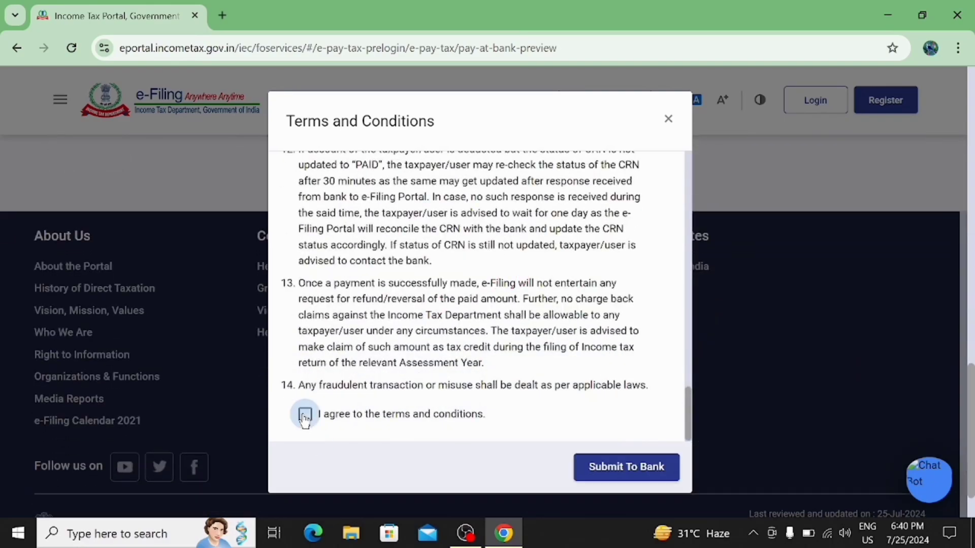
{"action": "left_click", "coordinate": [616, 471]}
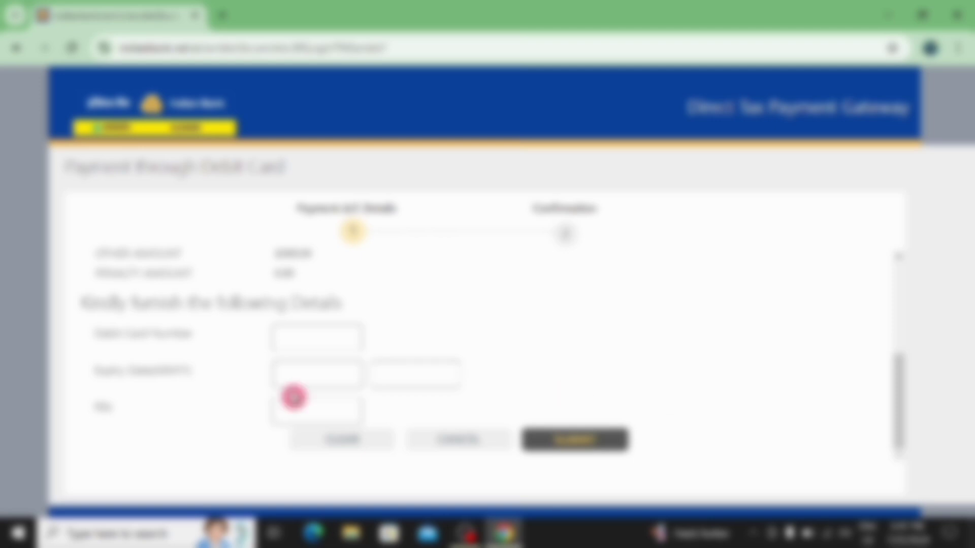
{"action": "left_click", "coordinate": [284, 337]}
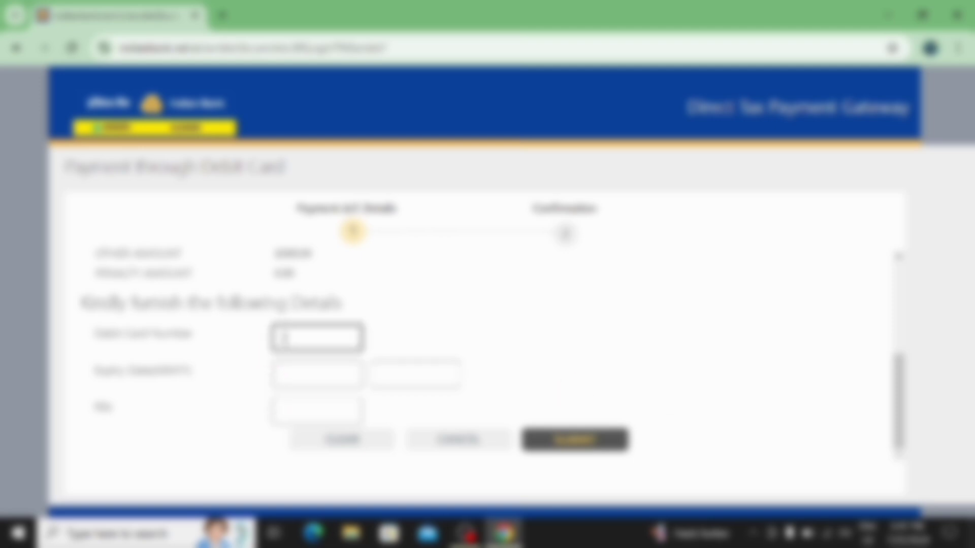
{"action": "left_click", "coordinate": [118, 532]}
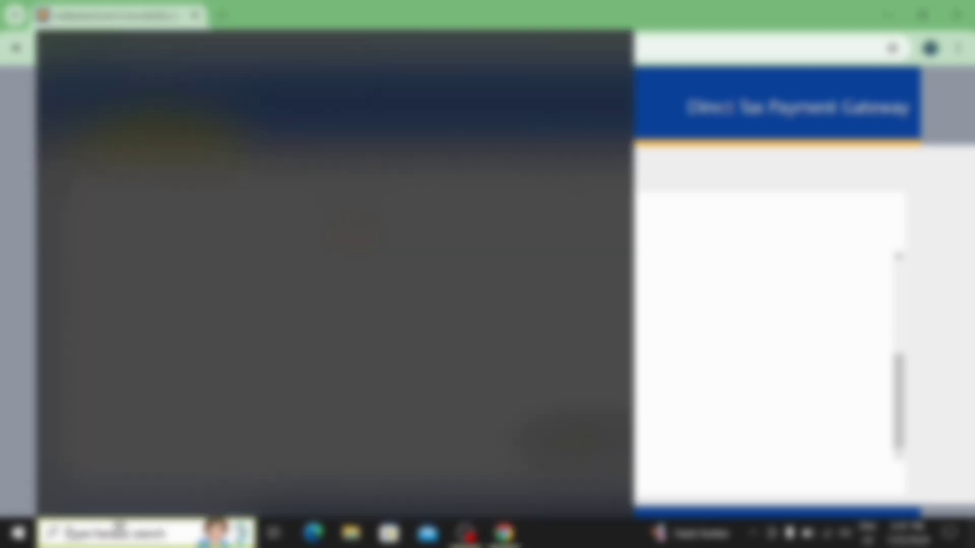
{"action": "type", "text": "word"}
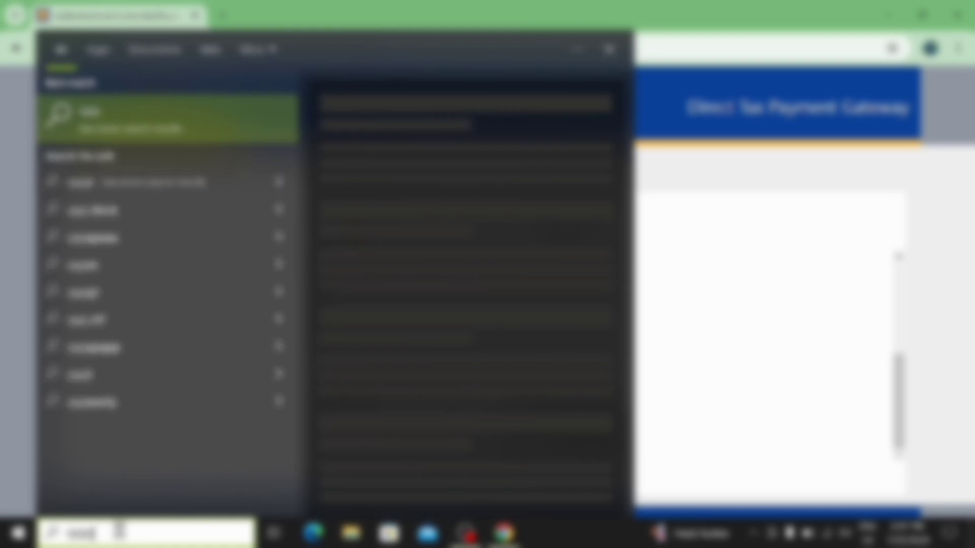
{"action": "key", "text": "BackSpace"}
{"action": "key", "text": "BackSpace"}
{"action": "key", "text": "BackSpace"}
{"action": "key", "text": "BackSpace"}
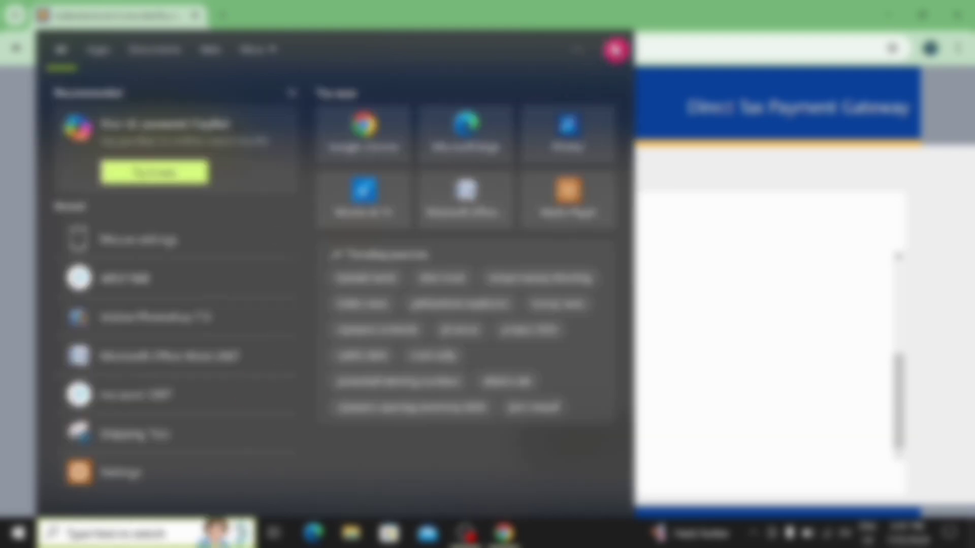
{"action": "left_click", "coordinate": [611, 49]}
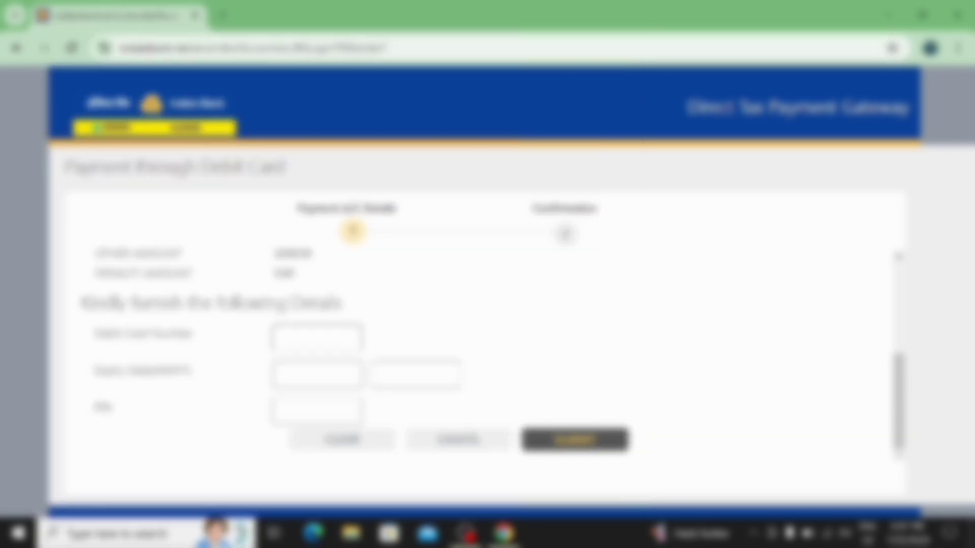
- Open the debit card number field for entry on the bank's payment form
{"action": "left_click", "coordinate": [300, 332]}
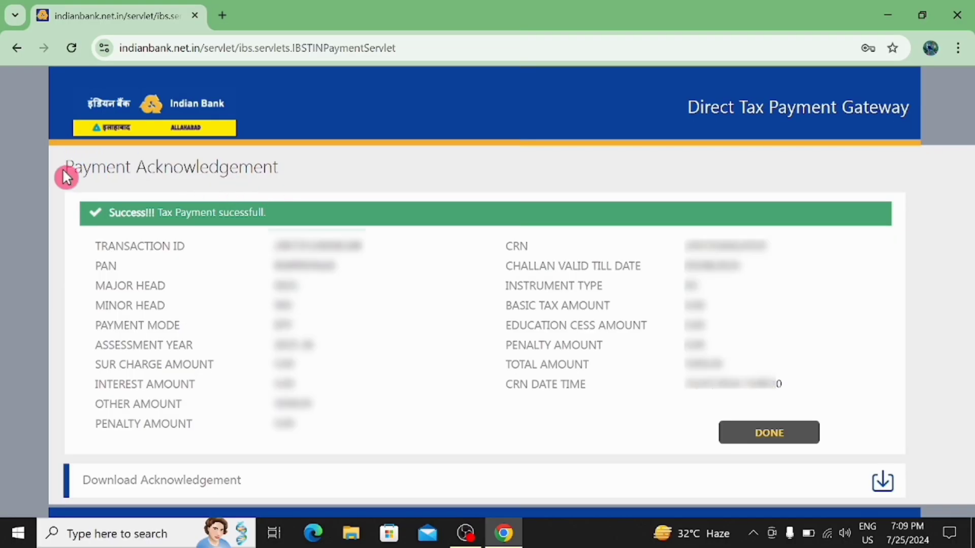
- Review the bank's payment acknowledgement and download the challan receipt from the e-Filing portal
{"action": "triple_click", "coordinate": [280, 181]}
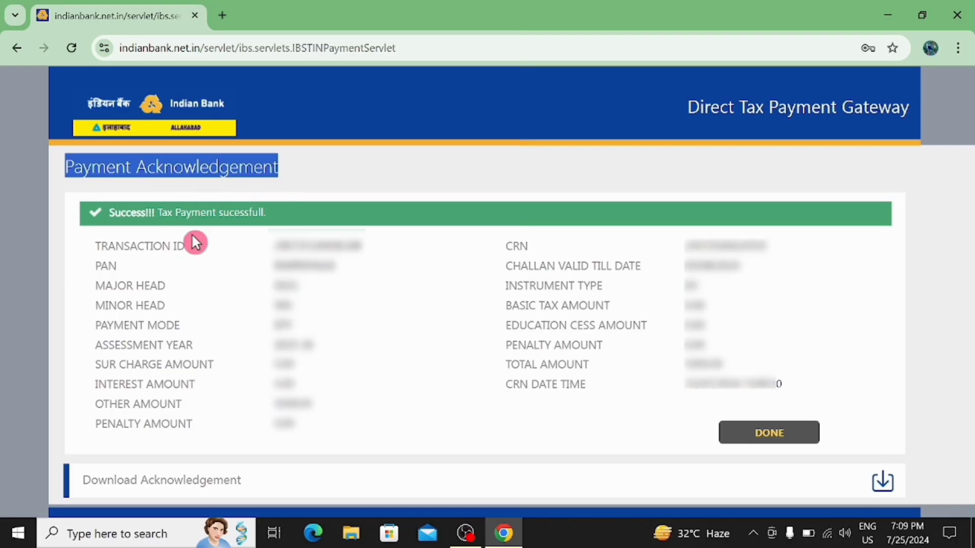
{"action": "left_click", "coordinate": [322, 186]}
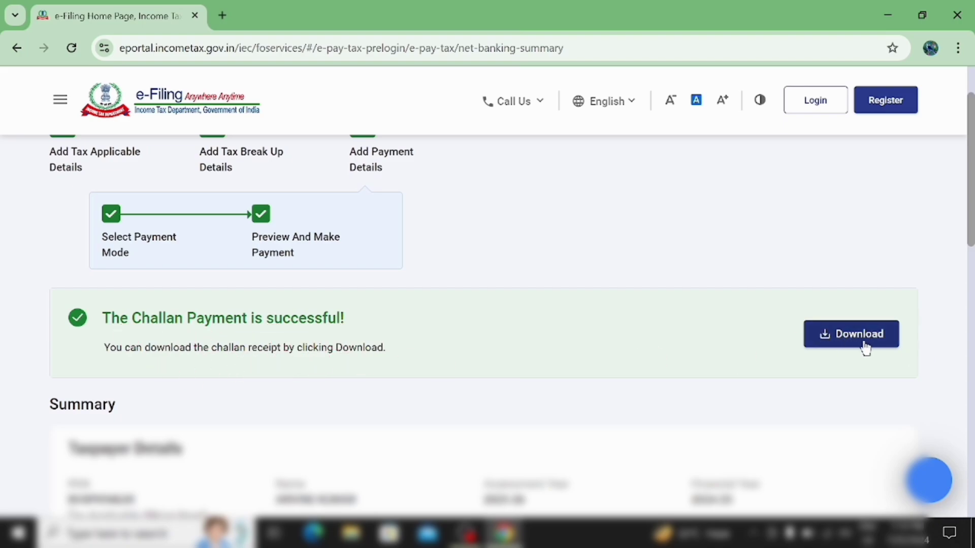
{"action": "left_click", "coordinate": [800, 334]}
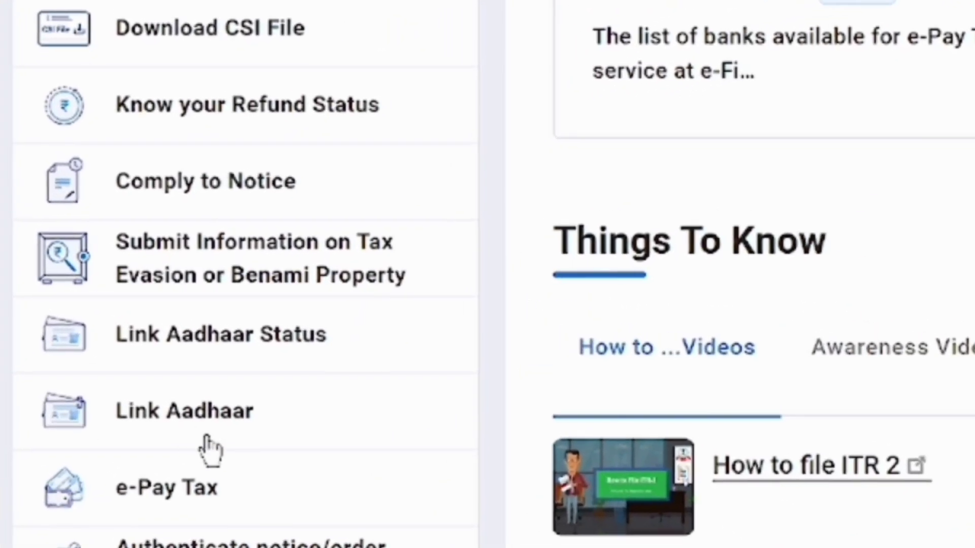
- Open the Link Aadhaar form from the home page's Quick Links
{"action": "left_click", "coordinate": [235, 457]}
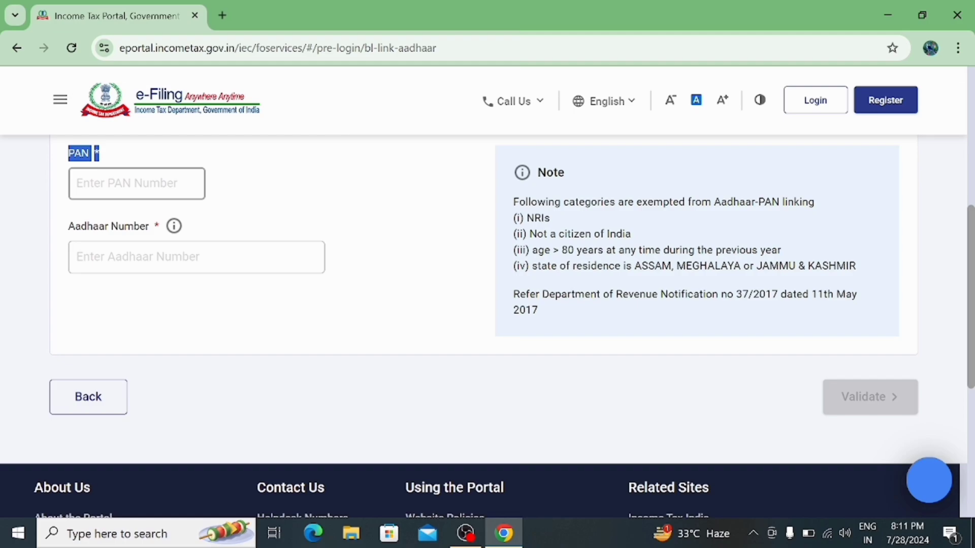
- Enter the PAN and Aadhaar number in the Link Aadhaar form and validate them
{"action": "left_click", "coordinate": [68, 234]}
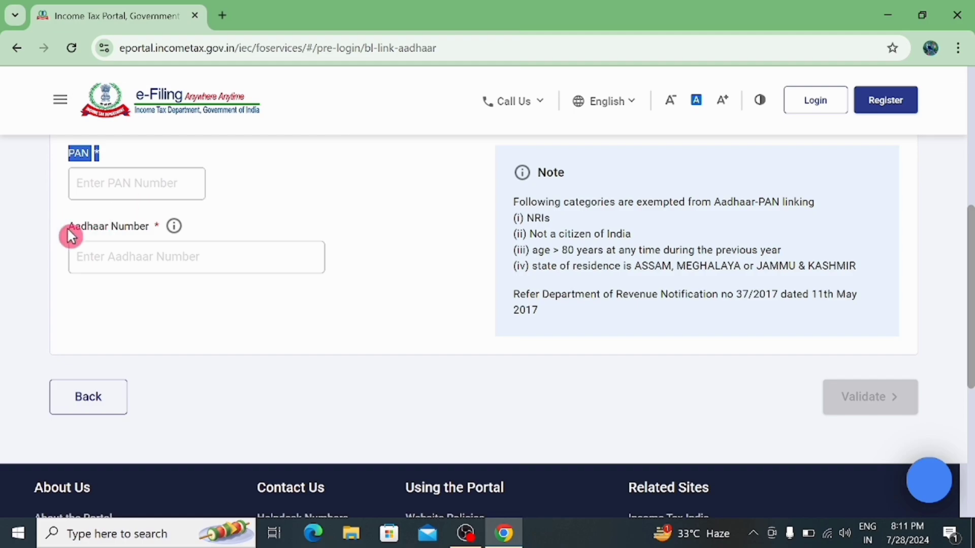
{"action": "left_click", "coordinate": [125, 253]}
{"action": "left_click", "coordinate": [856, 400]}
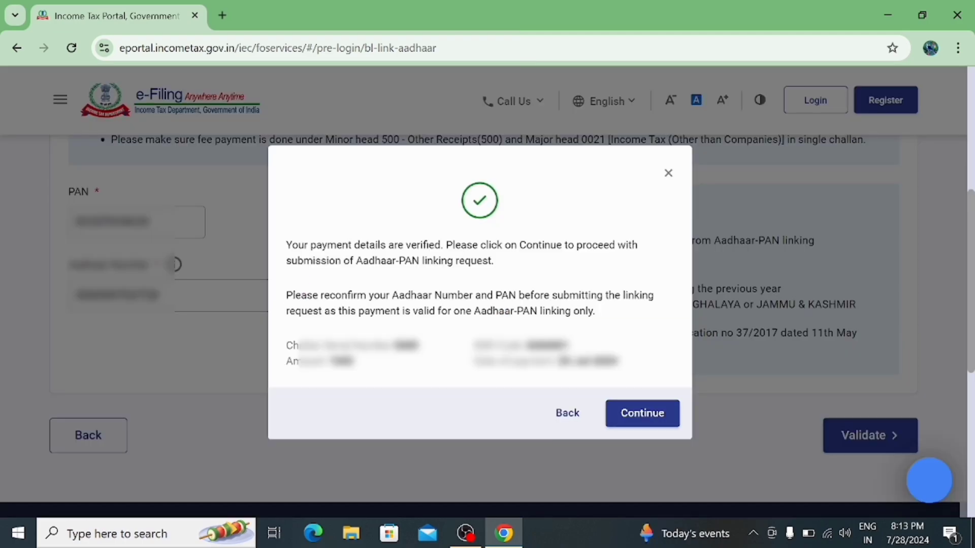
- Read the payment verification message and continue with the Aadhaar-PAN linking request
{"action": "left_click_drag", "start_coordinate": [286, 245], "coordinate": [337, 245]}
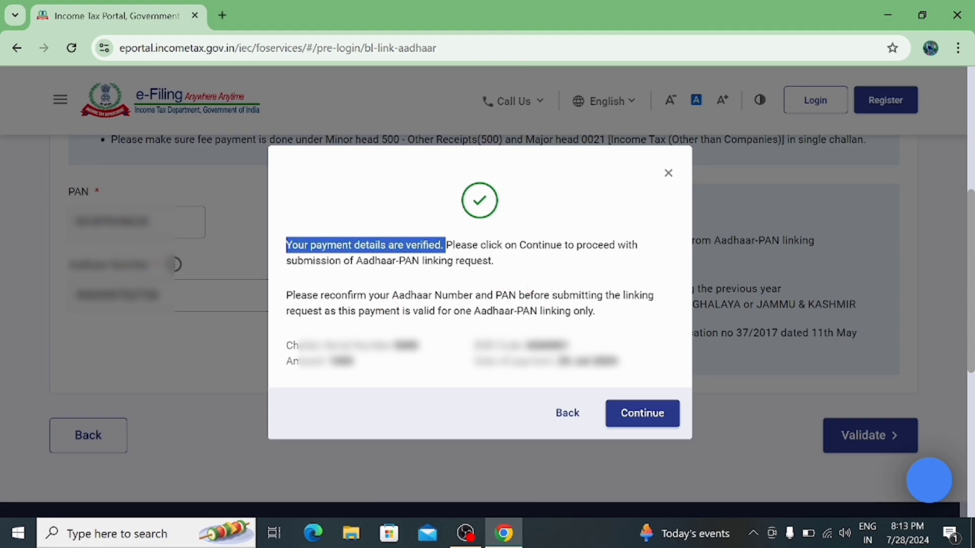
{"action": "left_click_drag", "start_coordinate": [356, 261], "coordinate": [386, 261]}
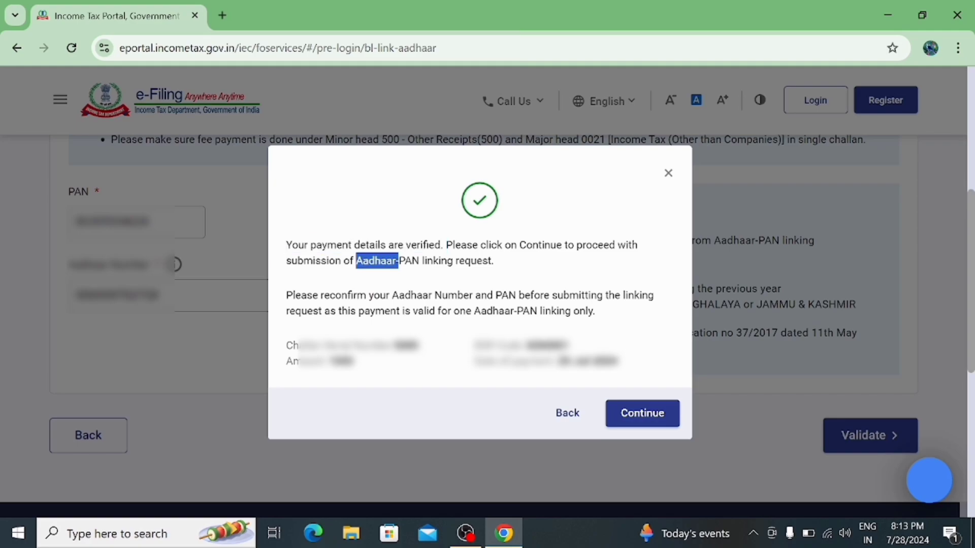
{"action": "left_click_drag", "start_coordinate": [464, 261], "coordinate": [496, 264]}
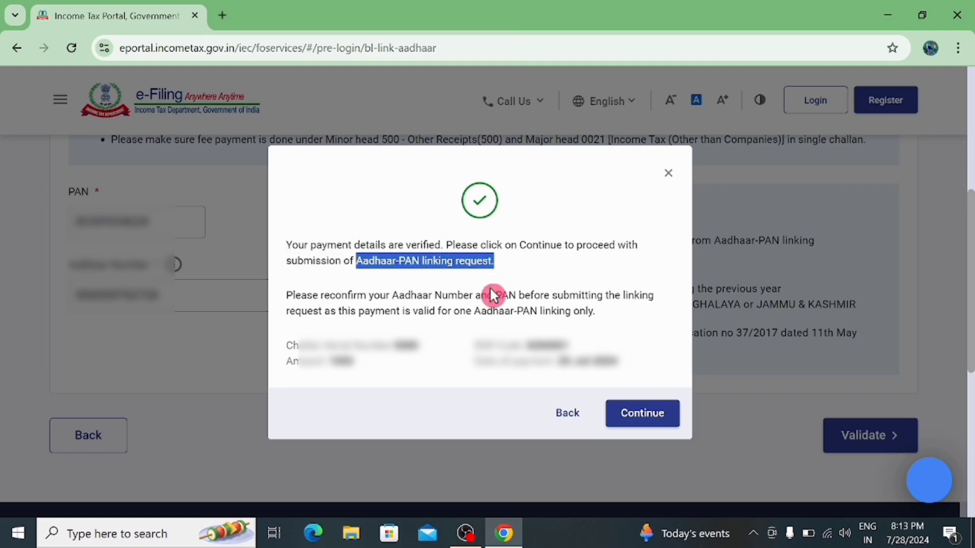
{"action": "left_click", "coordinate": [642, 413]}
- Review the required name as per Aadhaar and mobile number fields on the Link Aadhaar form
{"action": "left_click_drag", "start_coordinate": [69, 278], "coordinate": [94, 296]}
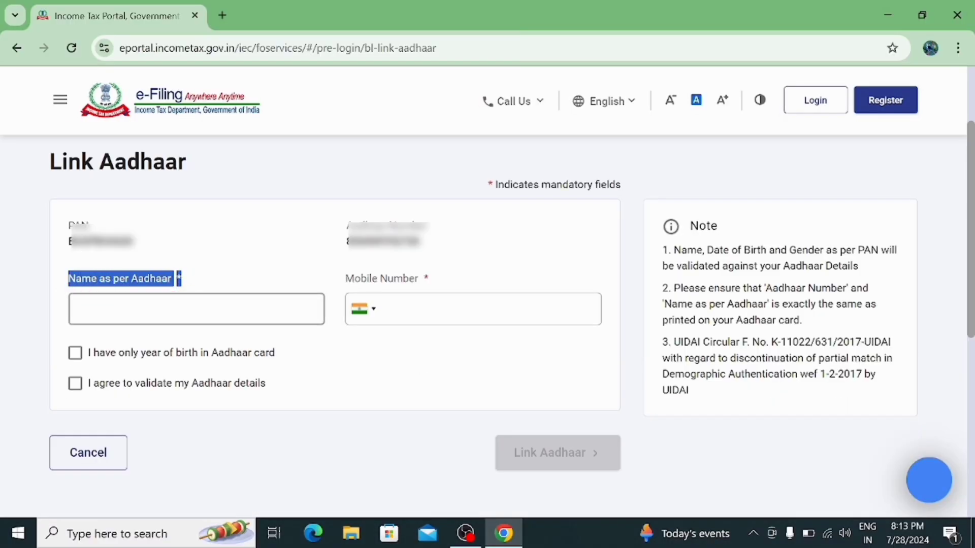
{"action": "left_click_drag", "start_coordinate": [94, 296], "coordinate": [428, 278]}
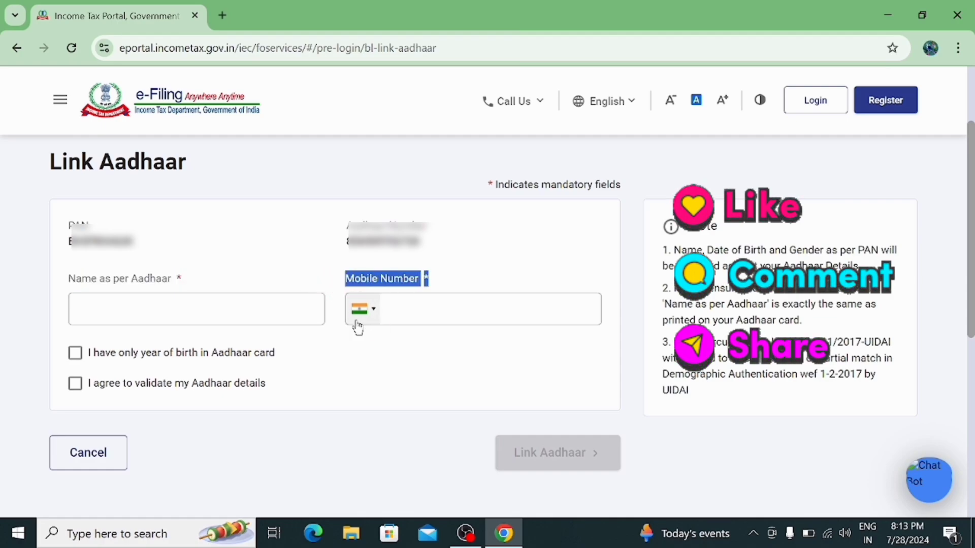
{"action": "left_click", "coordinate": [364, 354]}
- Toggle the option for having only the year of birth in the Aadhaar card and agree to validate the Aadhaar details
{"action": "left_click", "coordinate": [74, 351]}
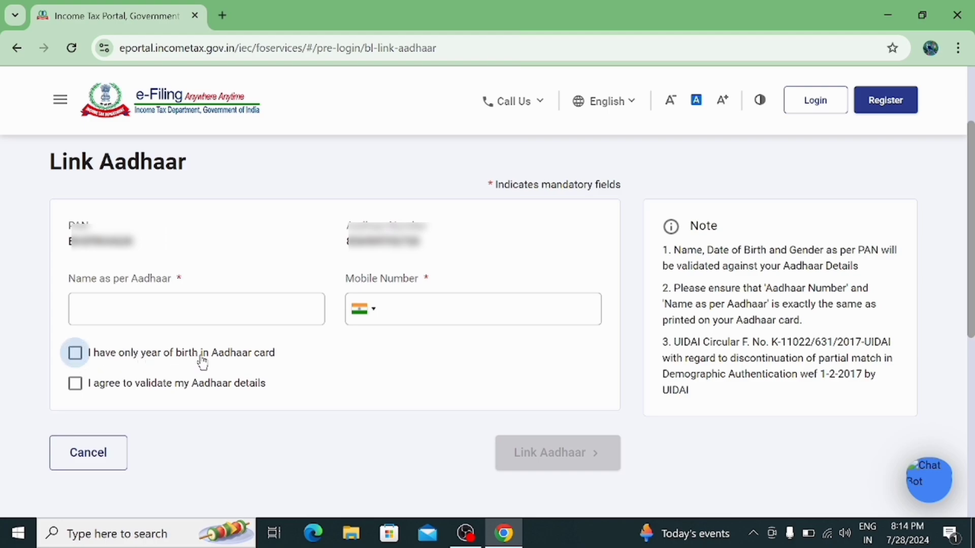
{"action": "left_click", "coordinate": [269, 362]}
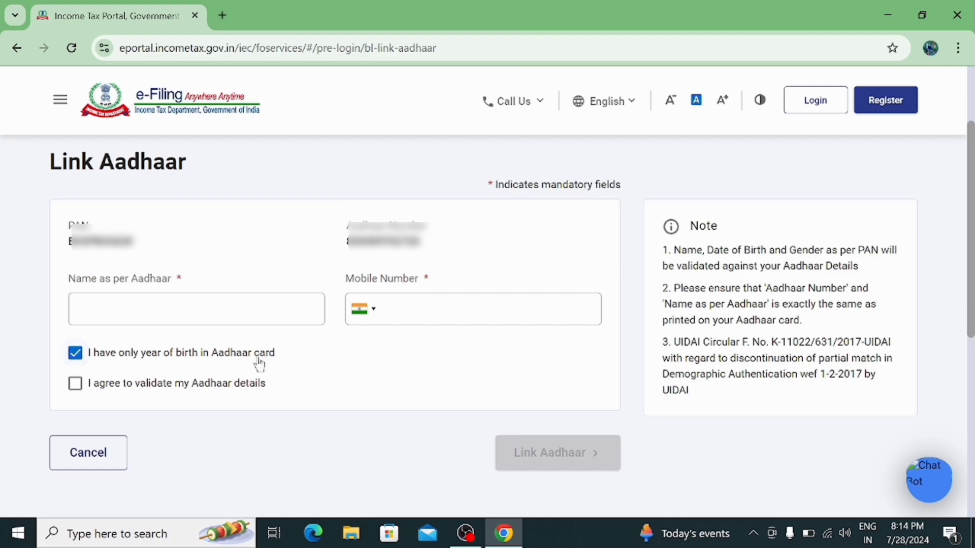
{"action": "left_click", "coordinate": [75, 353]}
{"action": "left_click", "coordinate": [87, 367]}
{"action": "left_click", "coordinate": [75, 391]}
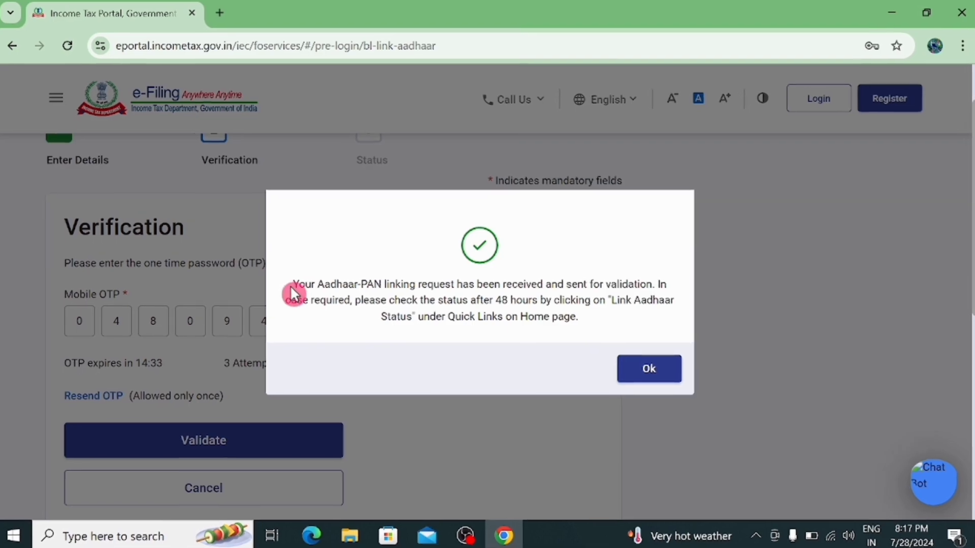
- Read the linking request confirmation and open Link Aadhaar Status from the home page's Quick Links
{"action": "left_click_drag", "start_coordinate": [285, 285], "coordinate": [775, 291]}
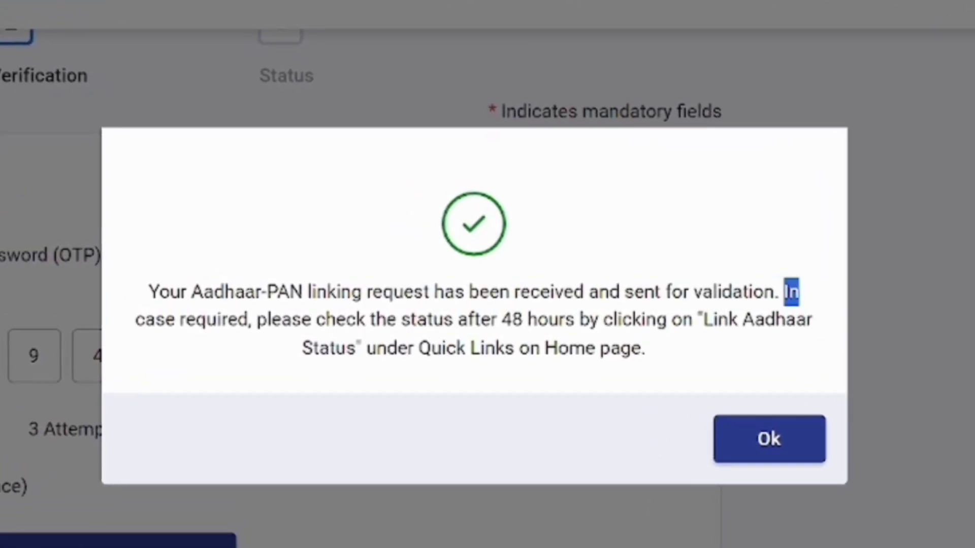
{"action": "left_click_drag", "start_coordinate": [135, 319], "coordinate": [721, 330]}
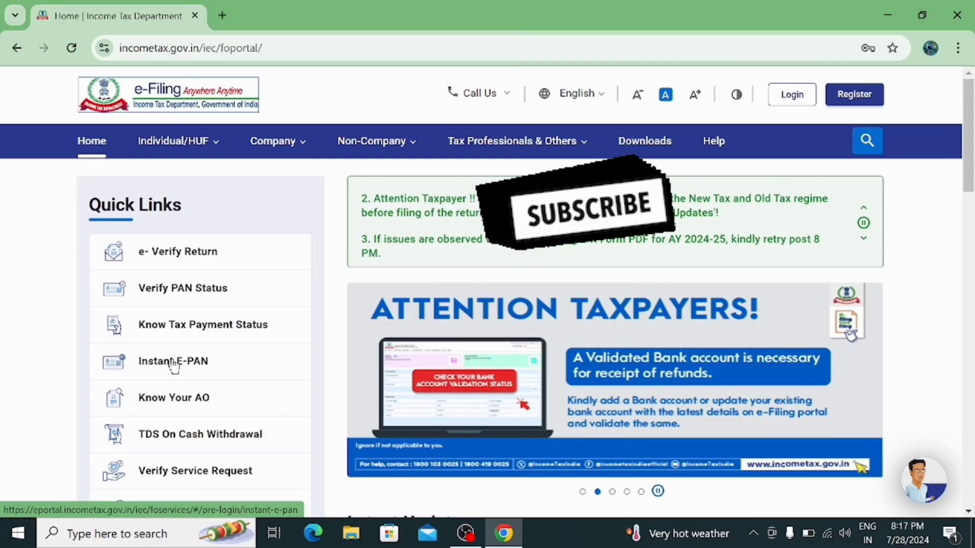
{"action": "scroll", "coordinate": [198, 348], "scroll_direction": "down", "scroll_amount": 5}
{"action": "scroll", "coordinate": [233, 351], "scroll_direction": "down", "scroll_amount": 6}
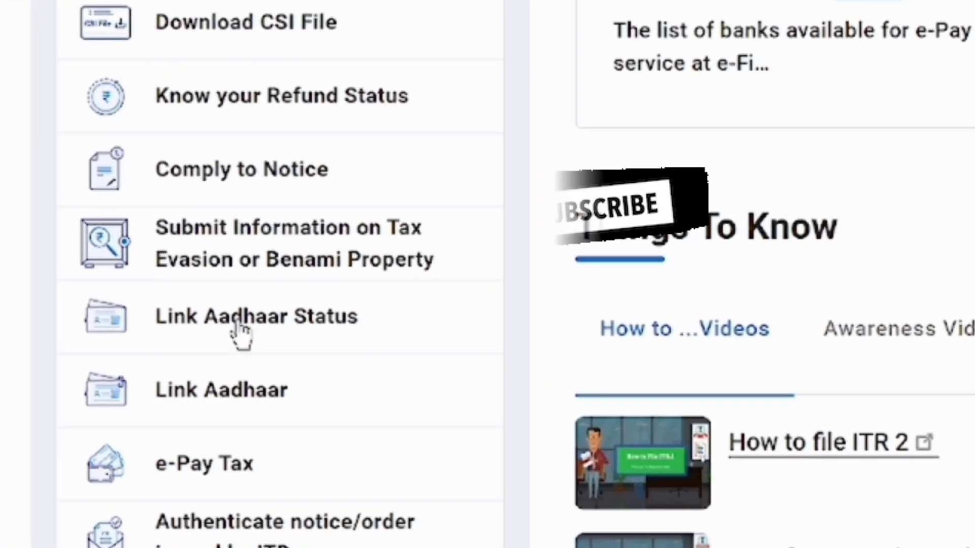
{"action": "left_click", "coordinate": [167, 314]}
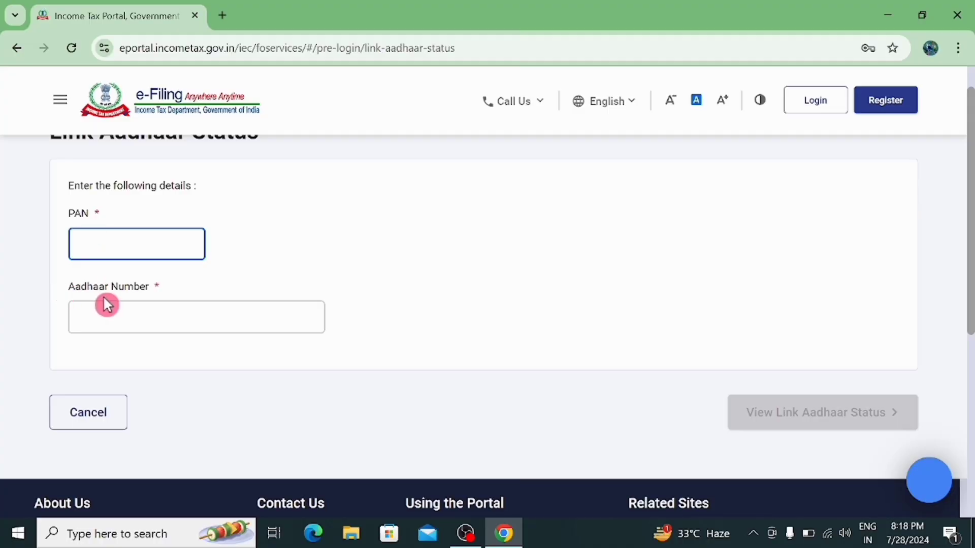